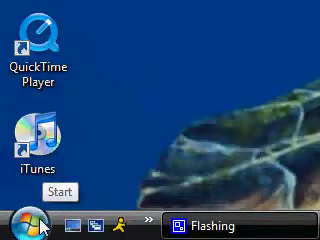
# Check 'Run command' in the Start menu customization settings and save the change.
pyautogui.rightClick(42, 226)
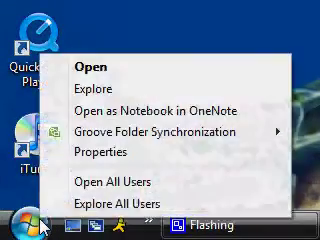
pyautogui.click(100, 151)
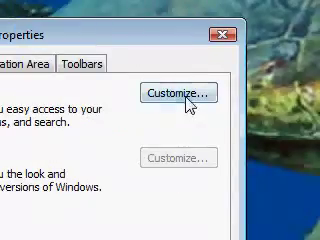
pyautogui.click(178, 93)
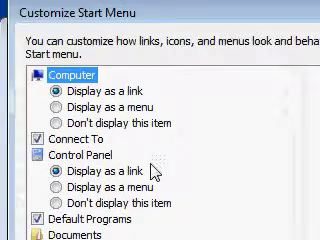
pyautogui.scroll(-3, 153, 170)
pyautogui.scroll(-1, 153, 170)
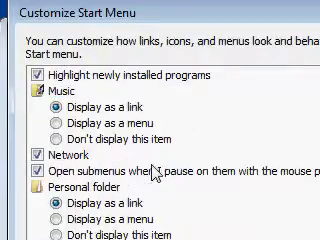
pyautogui.scroll(-5, 153, 170)
pyautogui.scroll(-1, 153, 170)
pyautogui.scroll(2, 153, 172)
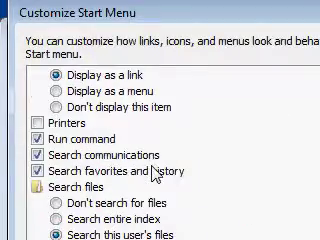
pyautogui.click(38, 139)
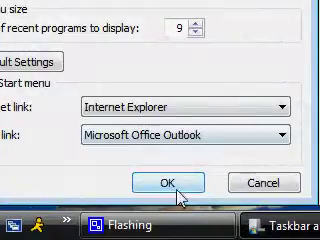
pyautogui.click(168, 183)
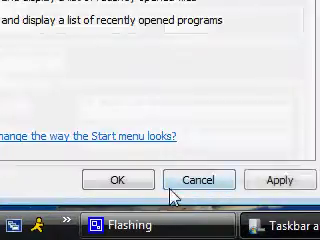
# Confirm the taskbar properties, then run 'telnet' from the Start menu's Run box.
pyautogui.click(118, 180)
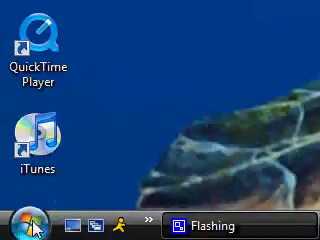
pyautogui.click(32, 225)
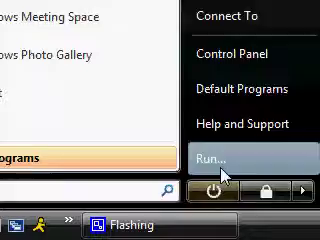
pyautogui.click(222, 160)
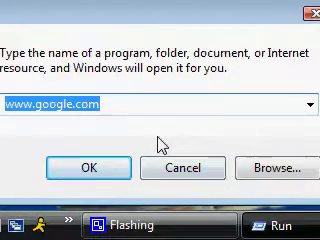
pyautogui.write('telnet')
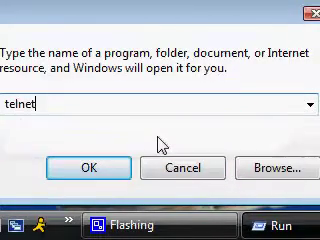
pyautogui.press('Return')
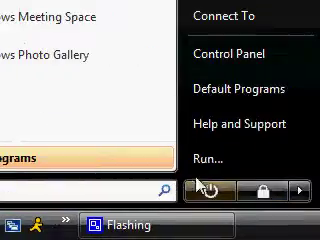
# Enter 'cmd' in the Run box to open a Command Prompt window.
pyautogui.click(207, 160)
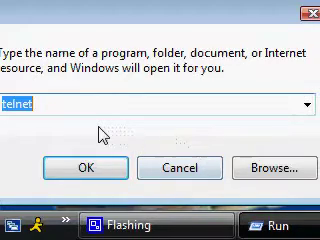
pyautogui.write('C')
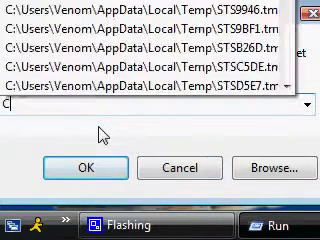
pyautogui.write('md')
pyautogui.press('Return')
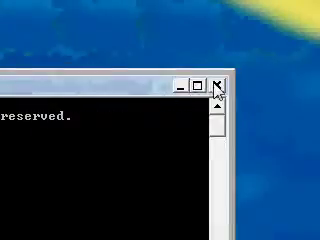
pyautogui.click(217, 88)
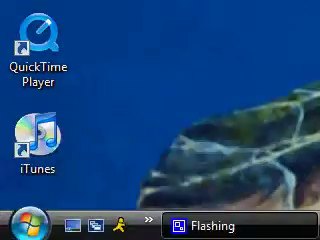
pyautogui.click(28, 224)
pyautogui.click(206, 158)
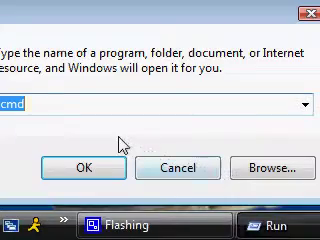
pyautogui.write('www.')
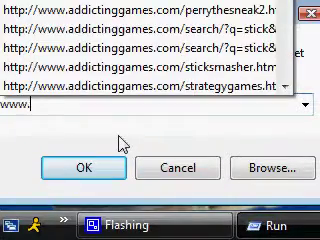
pyautogui.write('google.com')
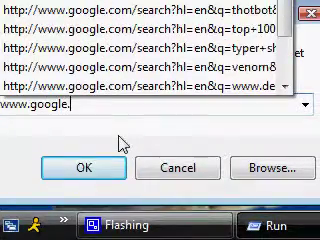